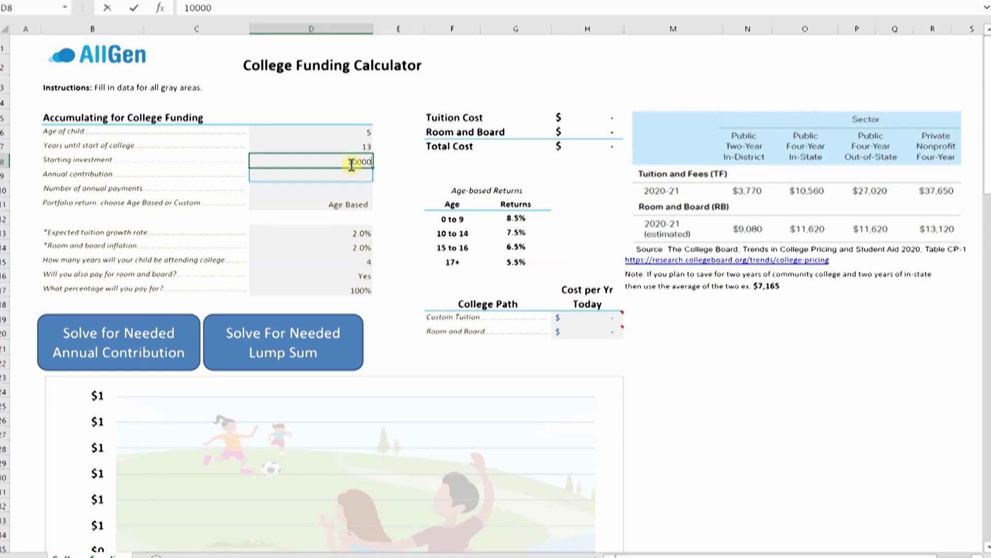
- Enter a starting investment of 10,000 and set the number of annual payments to 5
left_click(350, 176)
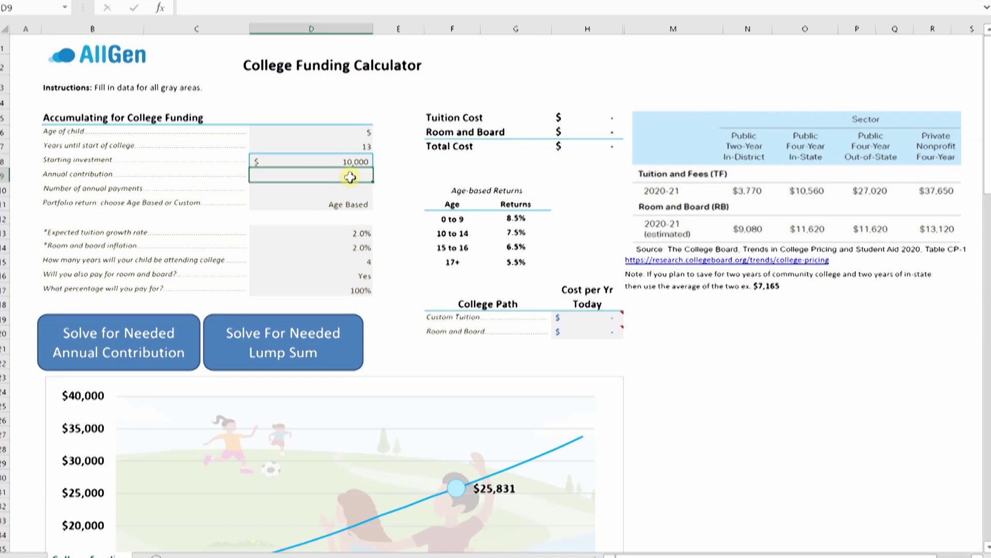
left_click(360, 191)
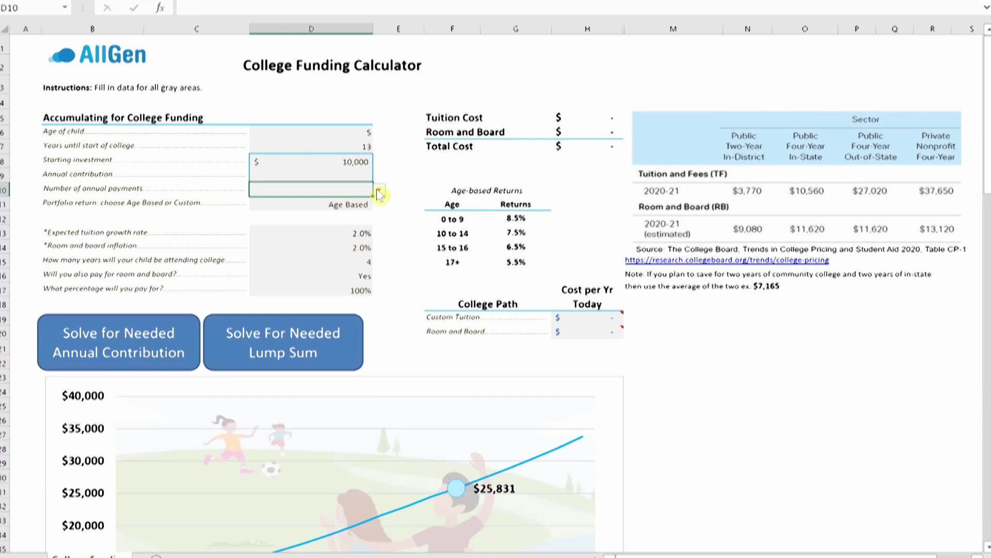
left_click(378, 190)
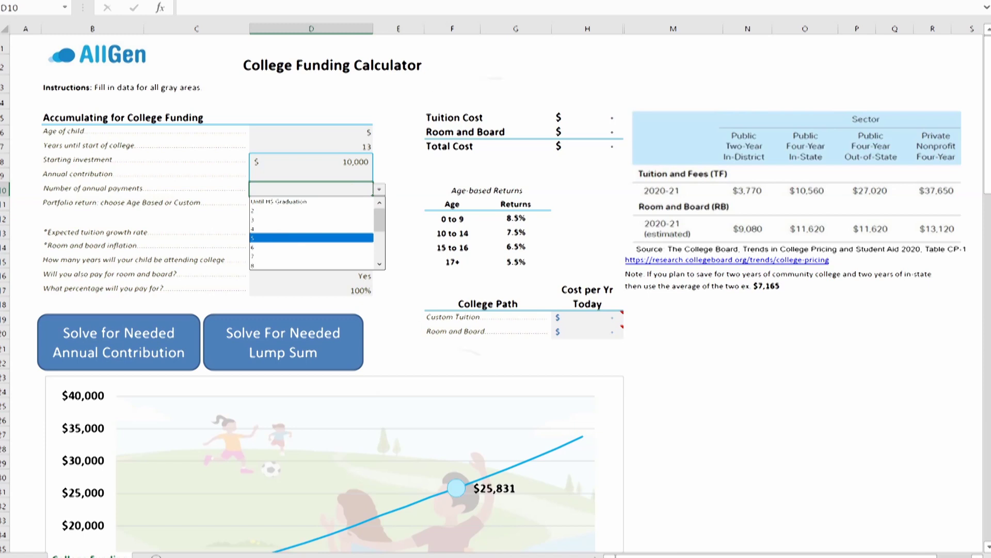
left_click(277, 240)
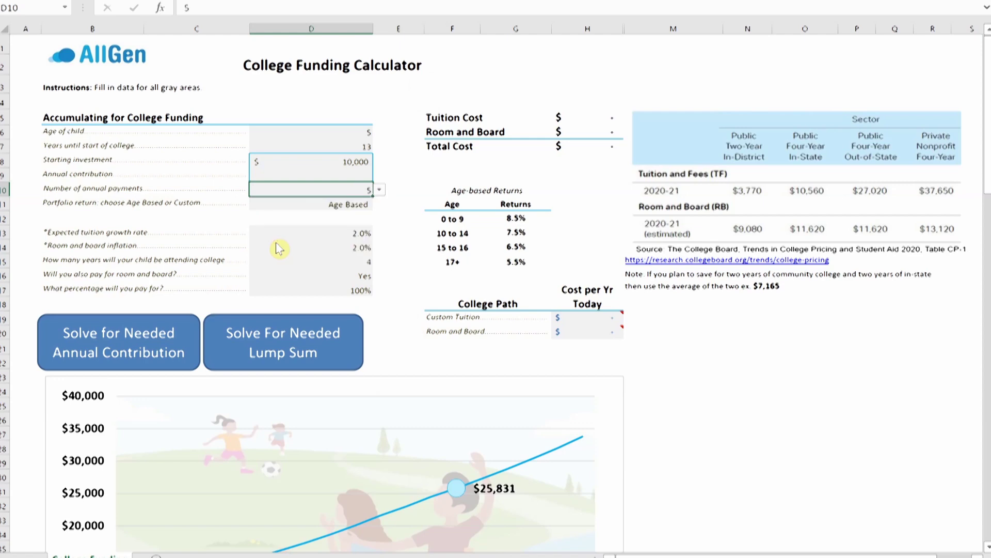
scroll(279, 249, "up", 3)
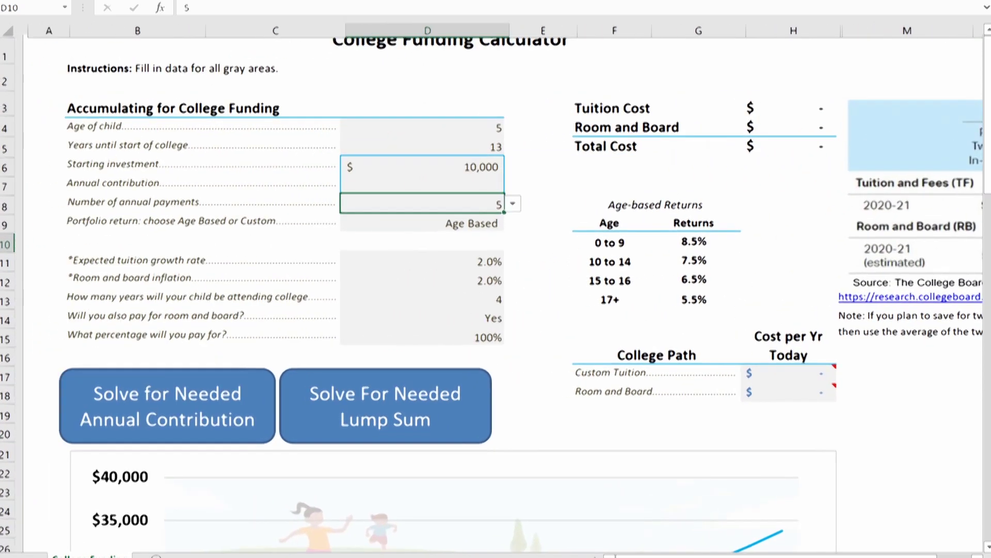
scroll(303, 215, "up", 3)
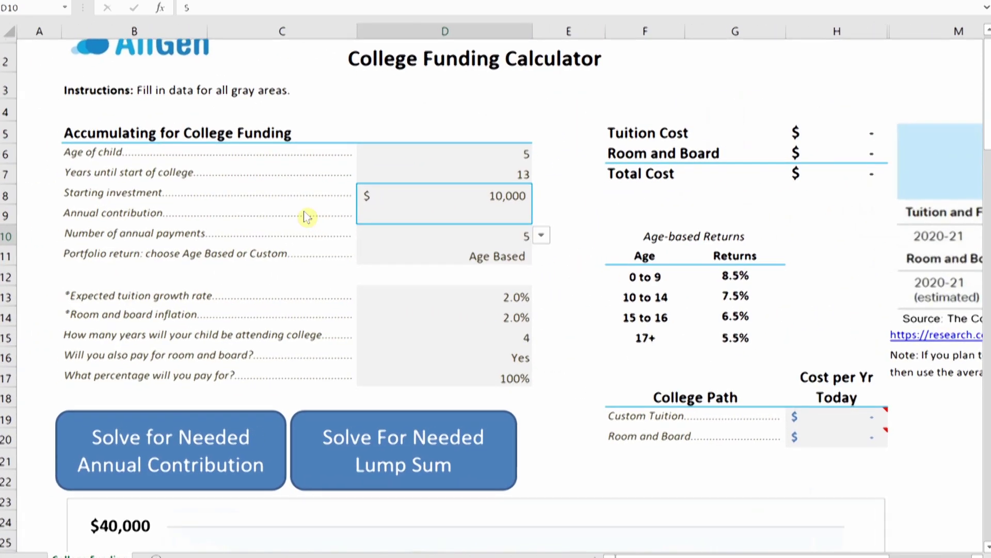
left_click(536, 233)
scroll(537, 252, "up", 3)
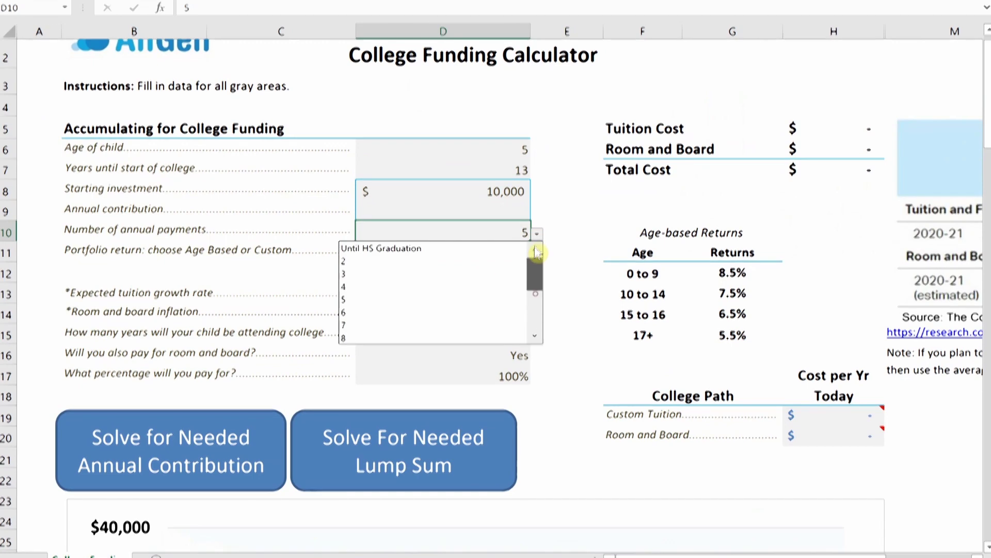
left_click(410, 298)
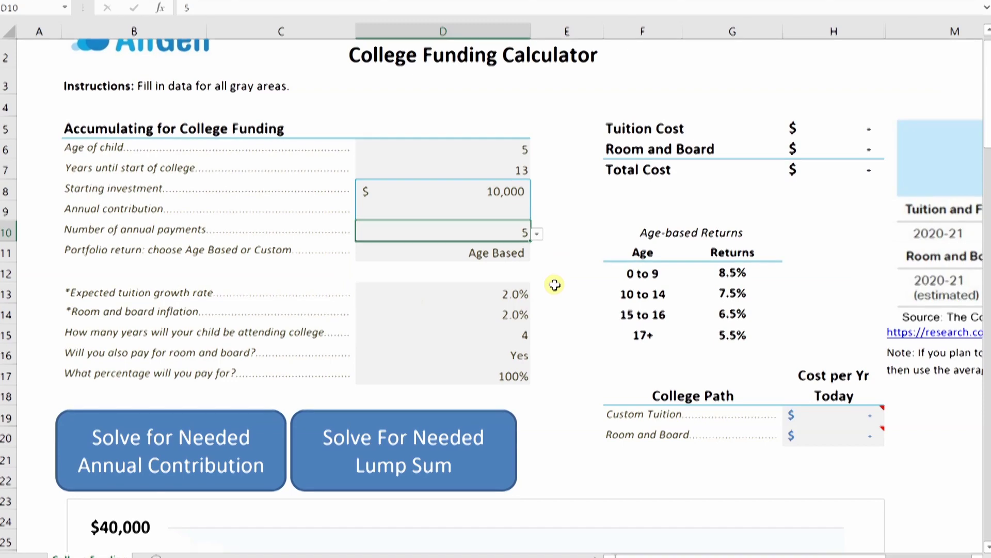
- Try the Constant portfolio return with its custom rate of return, and restore the Age Based option
left_click(507, 253)
left_click(538, 255)
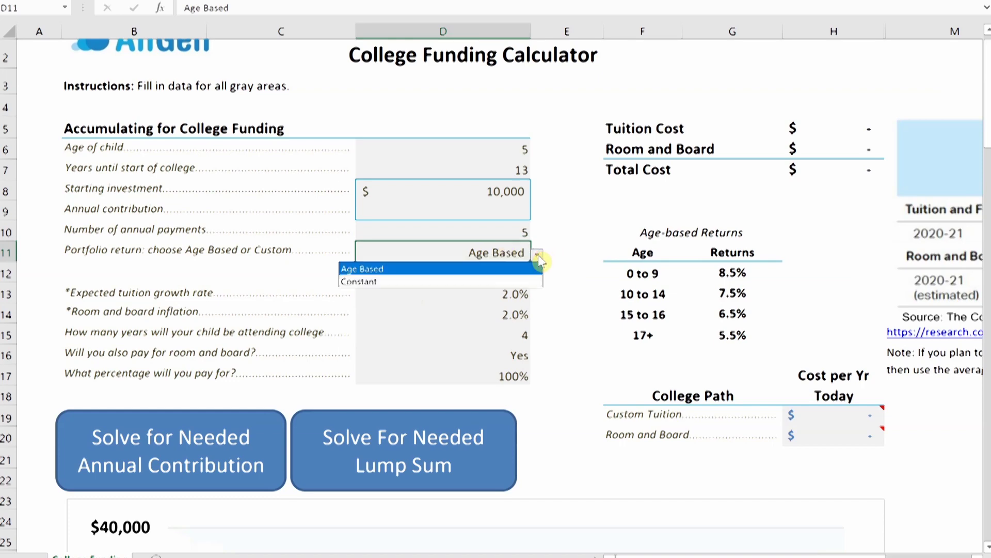
left_click(445, 284)
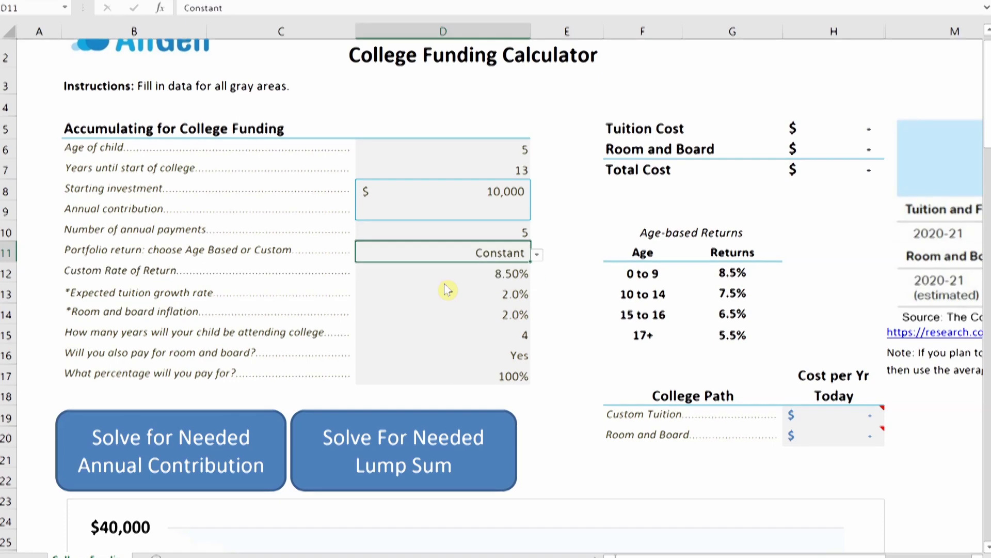
left_click(502, 273)
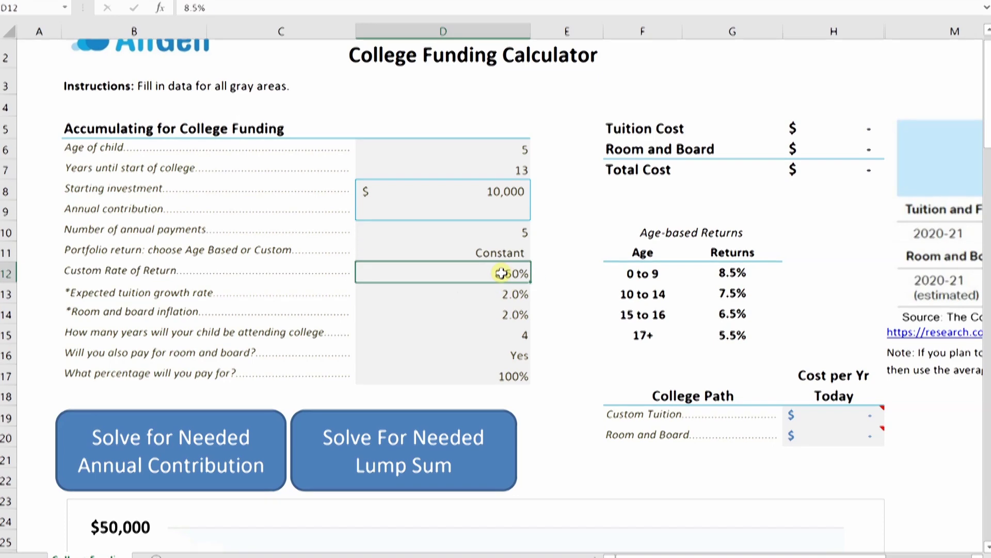
left_click(512, 252)
left_click(539, 256)
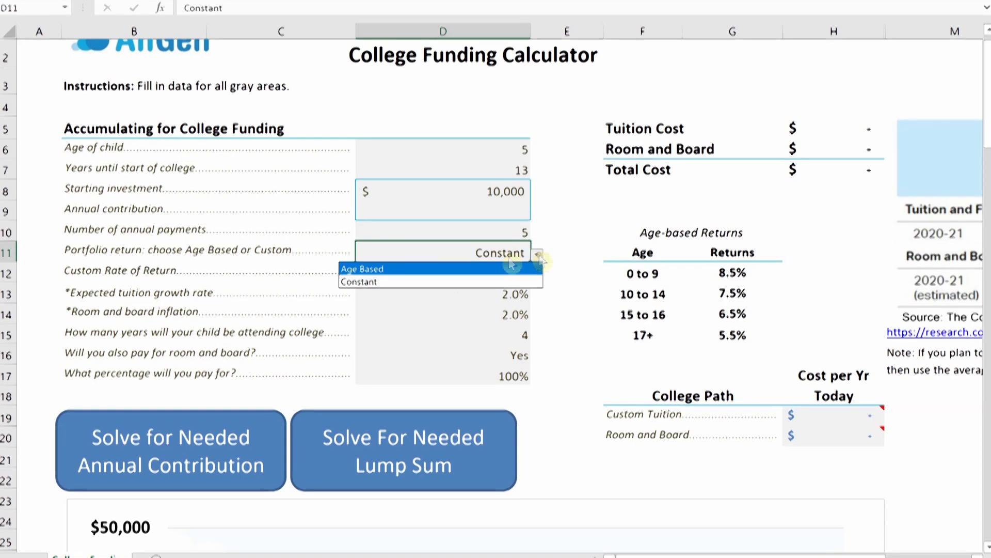
left_click(474, 270)
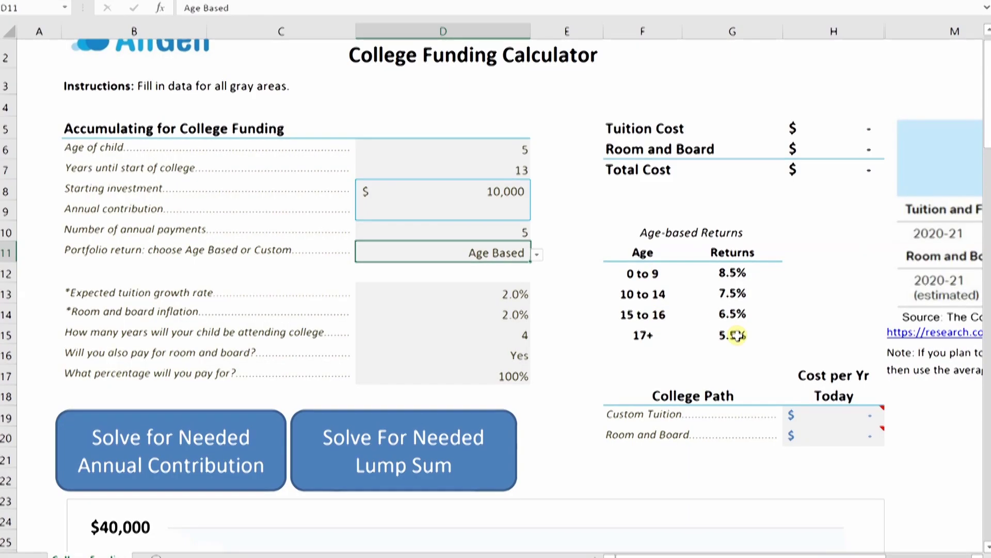
- Review the tuition growth, room and board inflation, years attending, room and board payment, and percentage assumptions
left_click(485, 297)
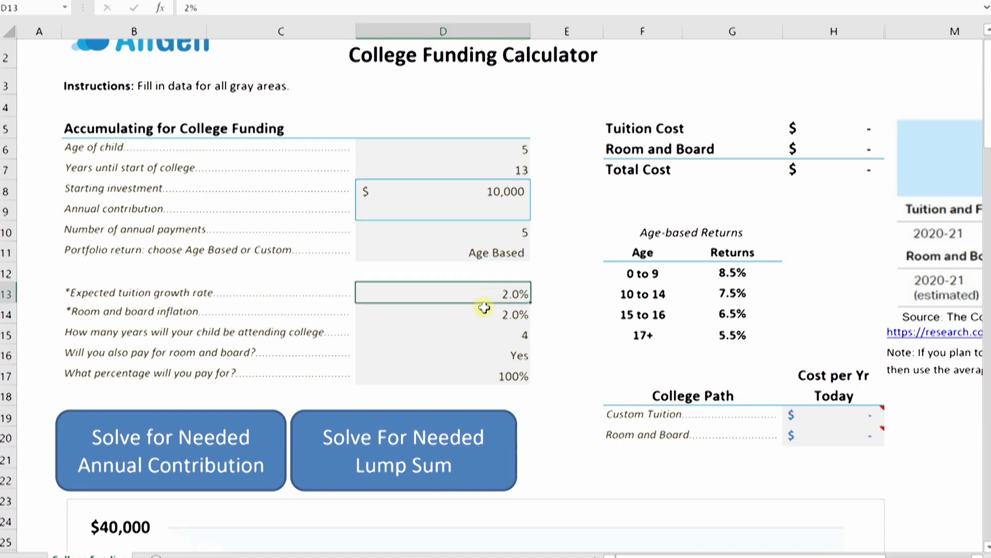
left_click(483, 313)
left_click(487, 294)
left_click(487, 313)
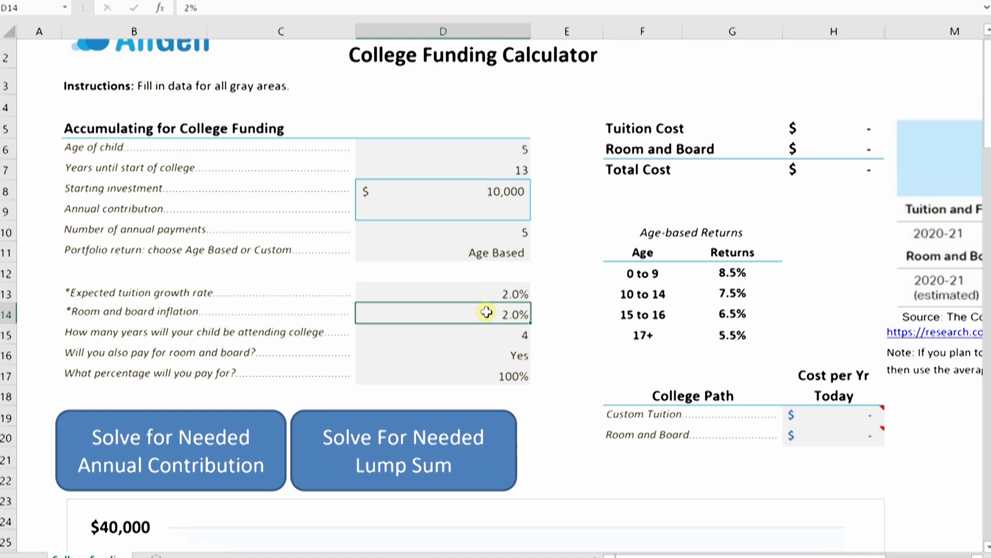
left_click(478, 292)
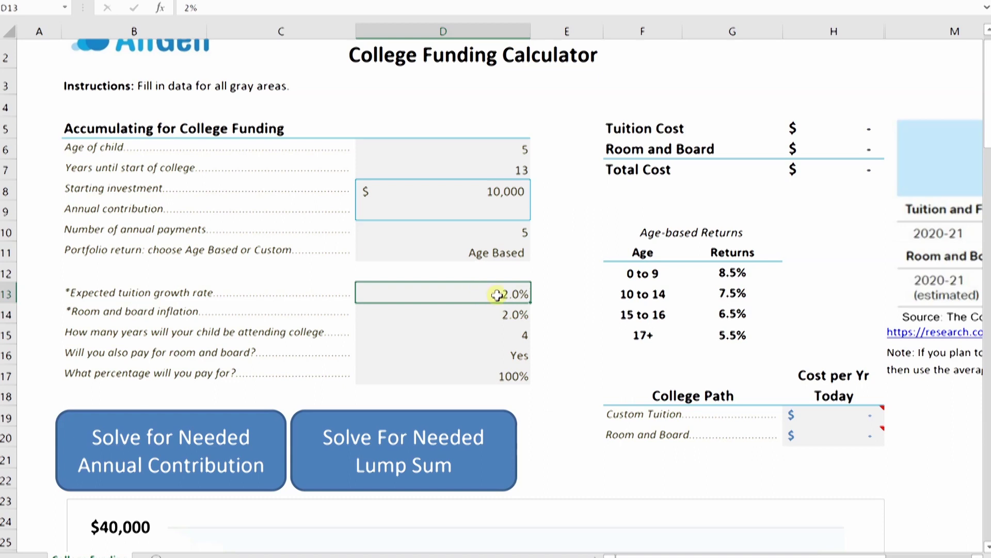
left_click(475, 335)
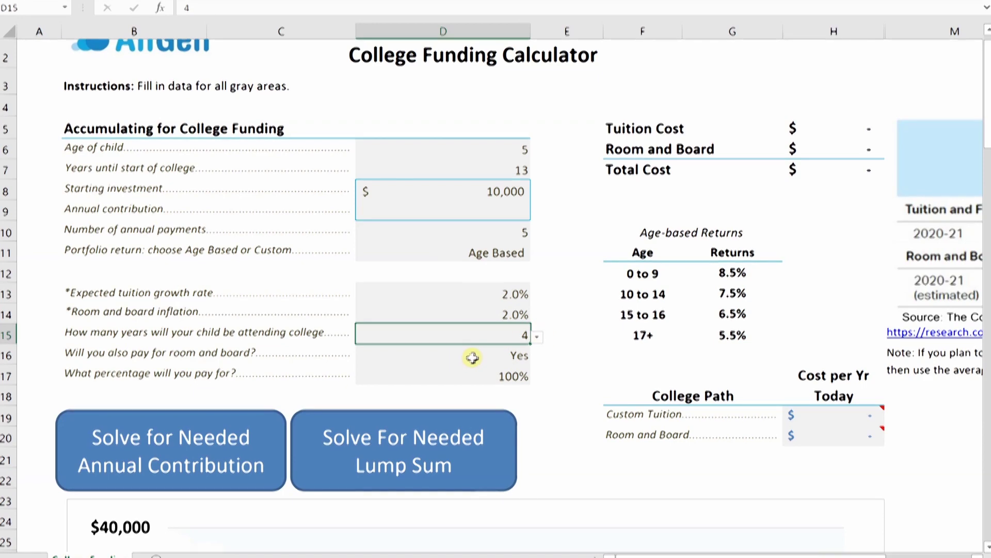
left_click(488, 355)
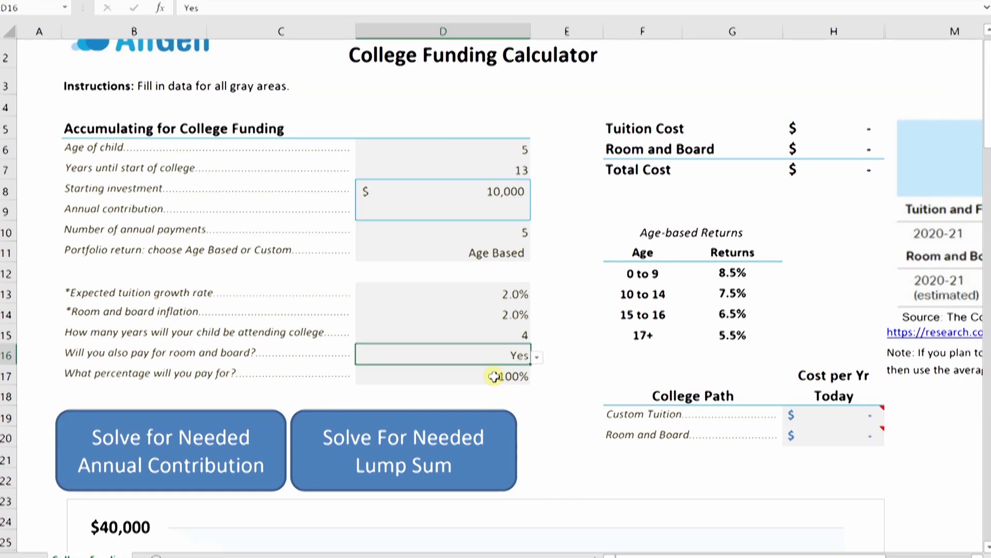
left_click(521, 381)
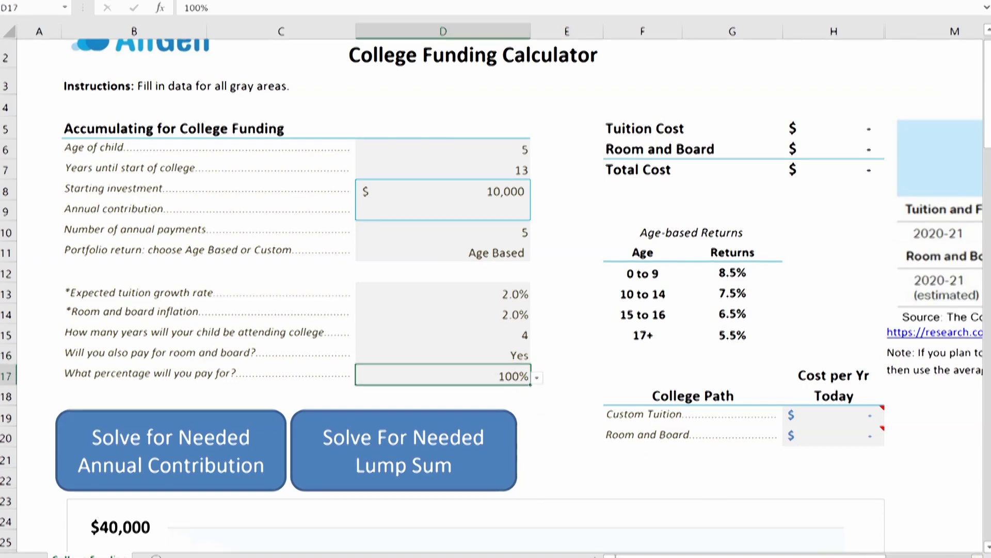
- Enter 10560 as the custom tuition cost per year, using the public four-year in-state figure
scroll(501, 289, "right", 5)
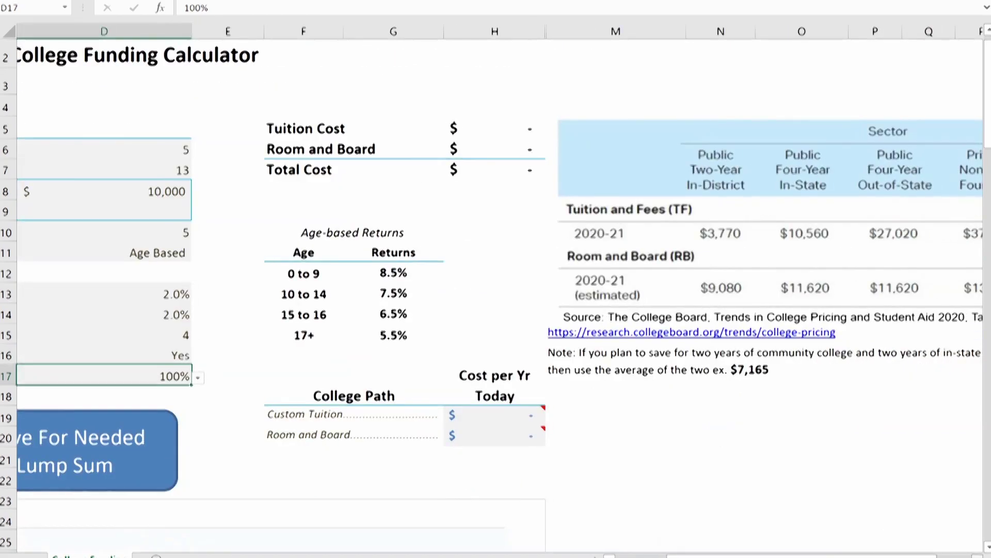
scroll(495, 289, "right", 1)
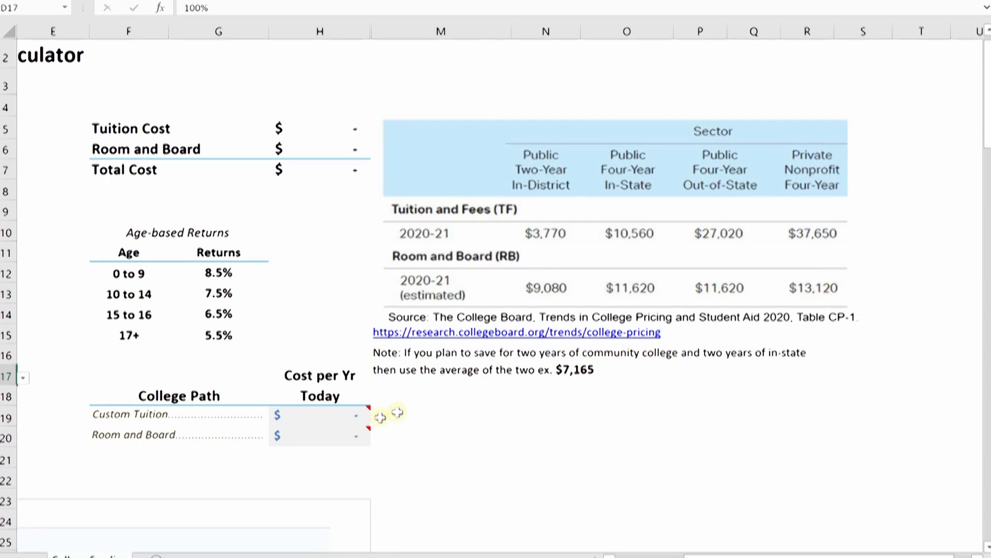
mouse_move(332, 412)
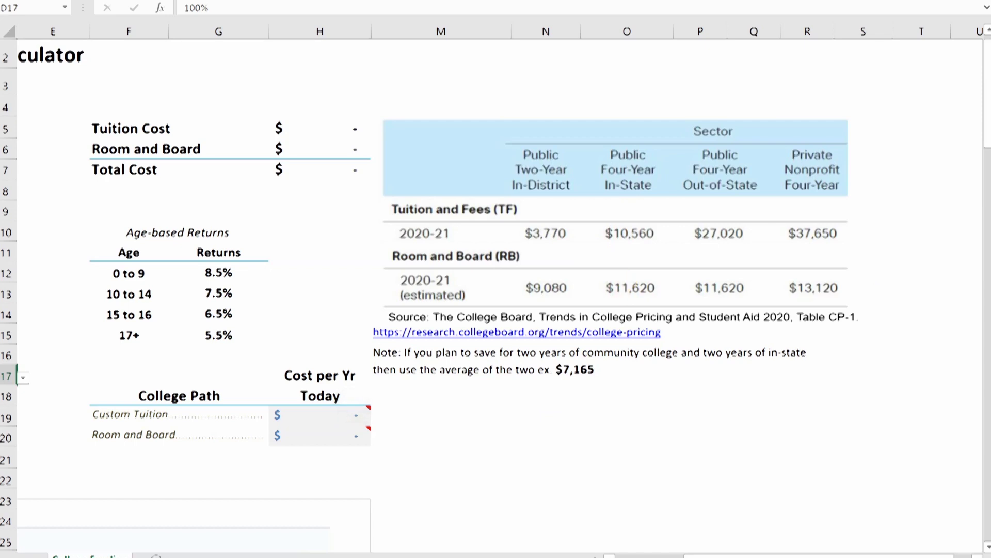
left_click(354, 402)
left_click(350, 415)
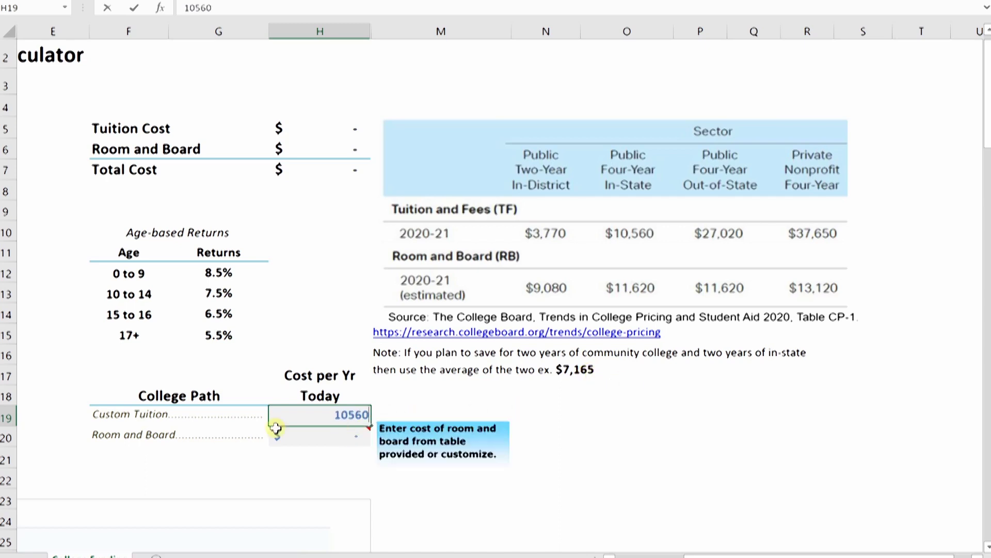
- Enter 11620 as the yearly room and board cost under College Path
left_click(344, 432)
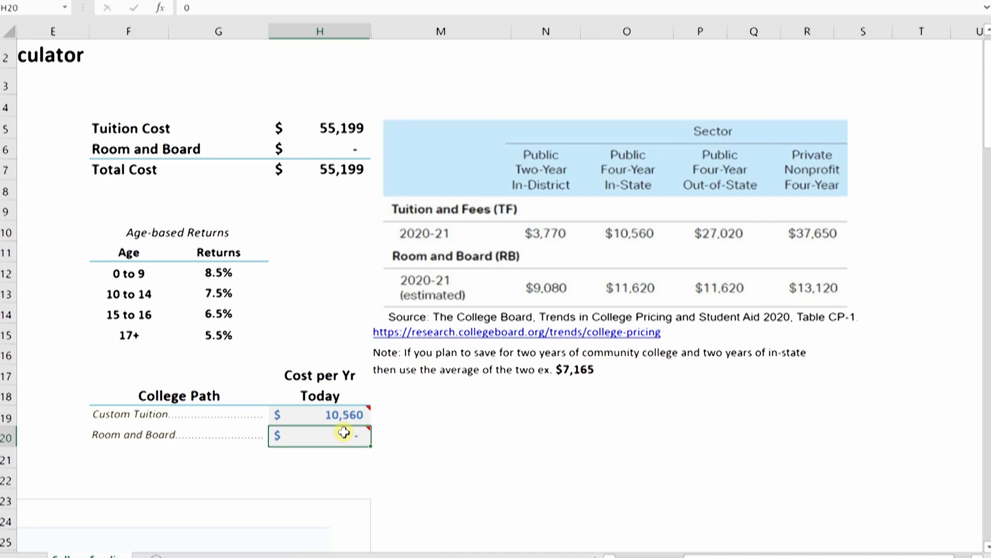
type("11")
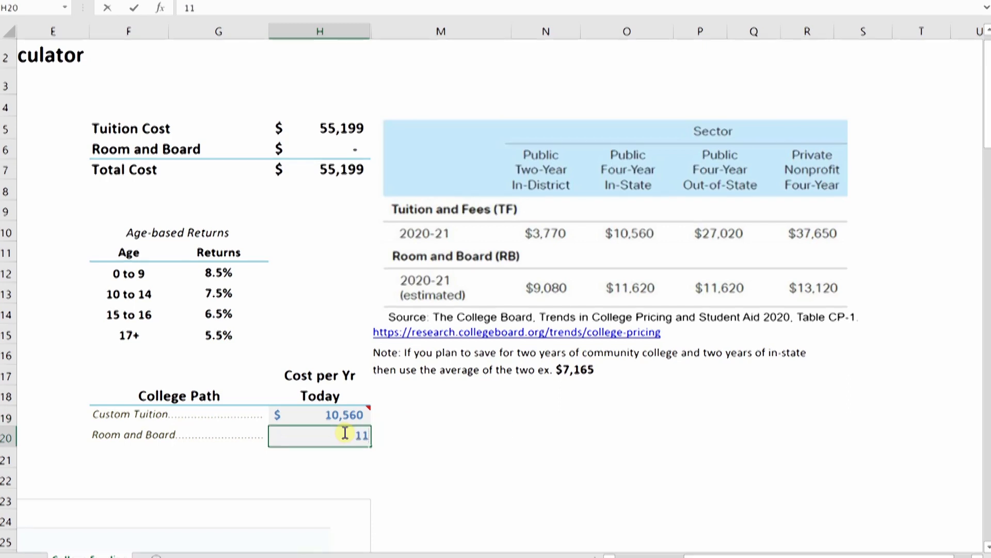
type("620")
left_click(627, 286)
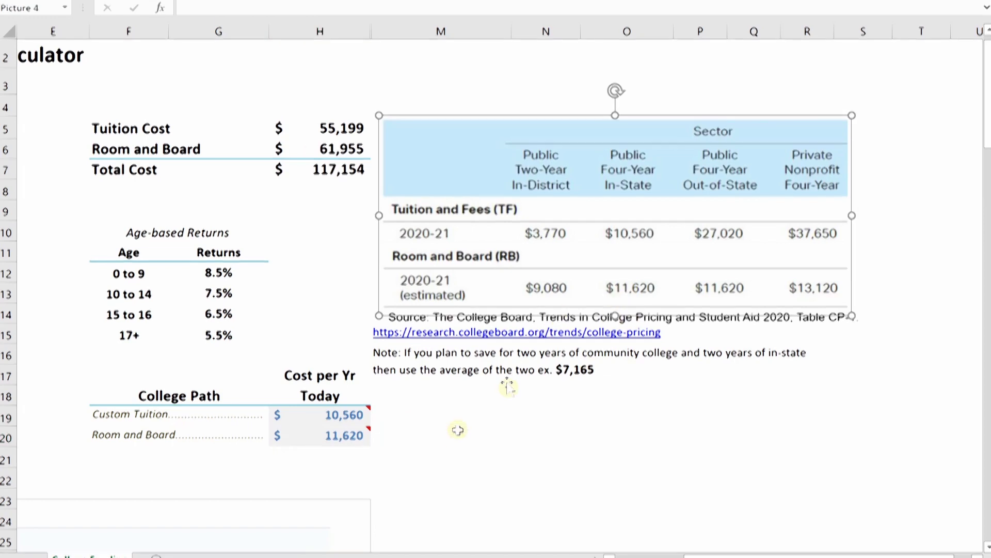
left_click(412, 455)
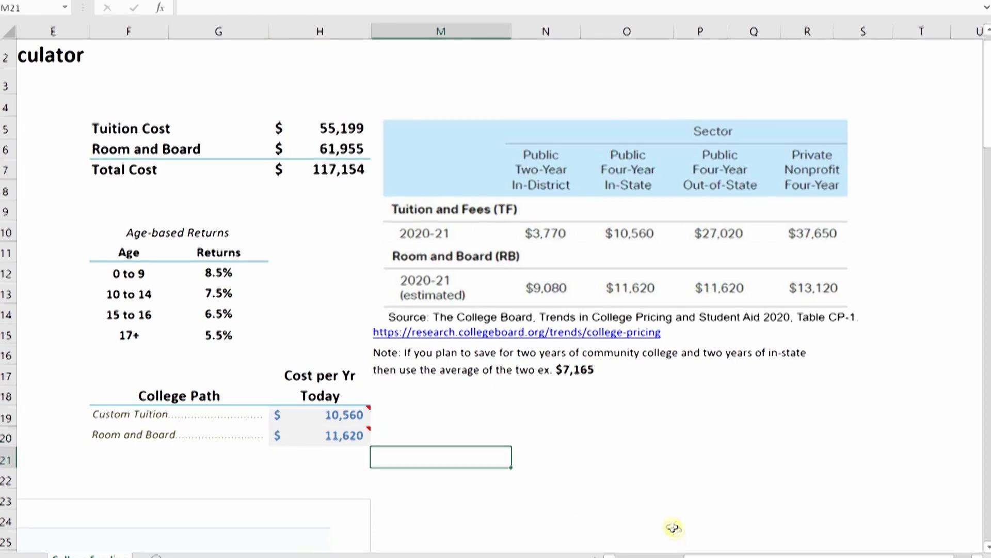
- Solve for the needed annual contribution in the college funding inputs
left_click_drag(704, 555, 635, 555)
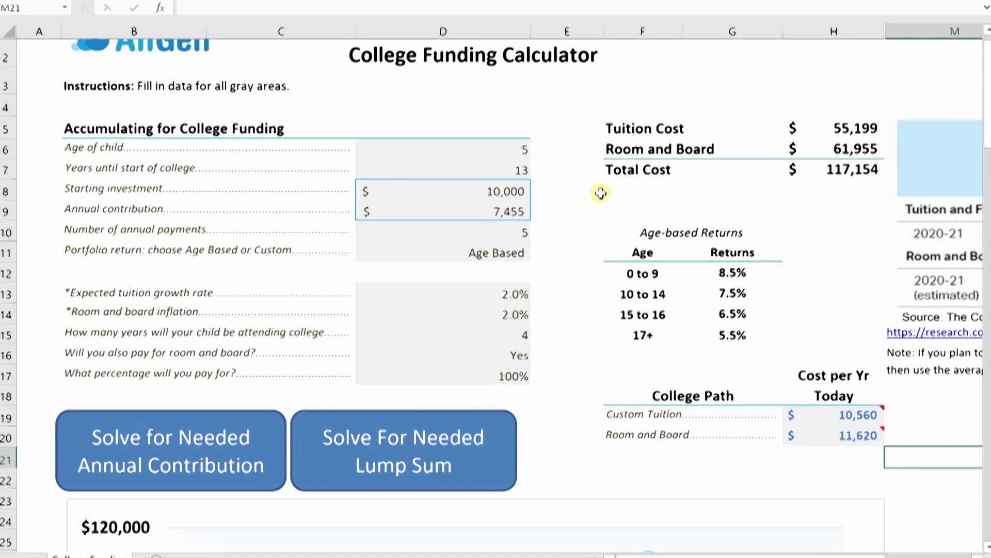
- Reset the annual contribution and starting investment to 0, and solve for the needed lump sum
left_click(523, 212)
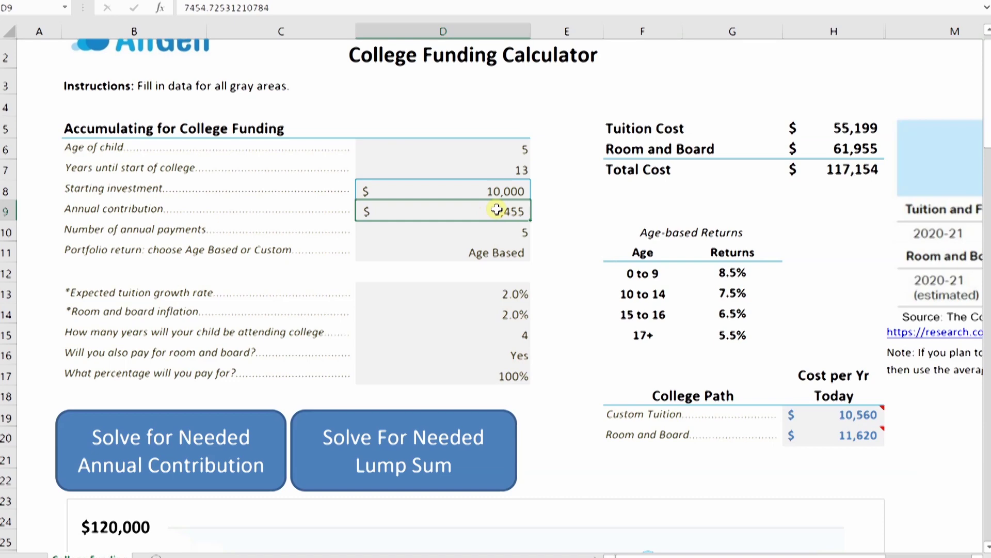
type("0")
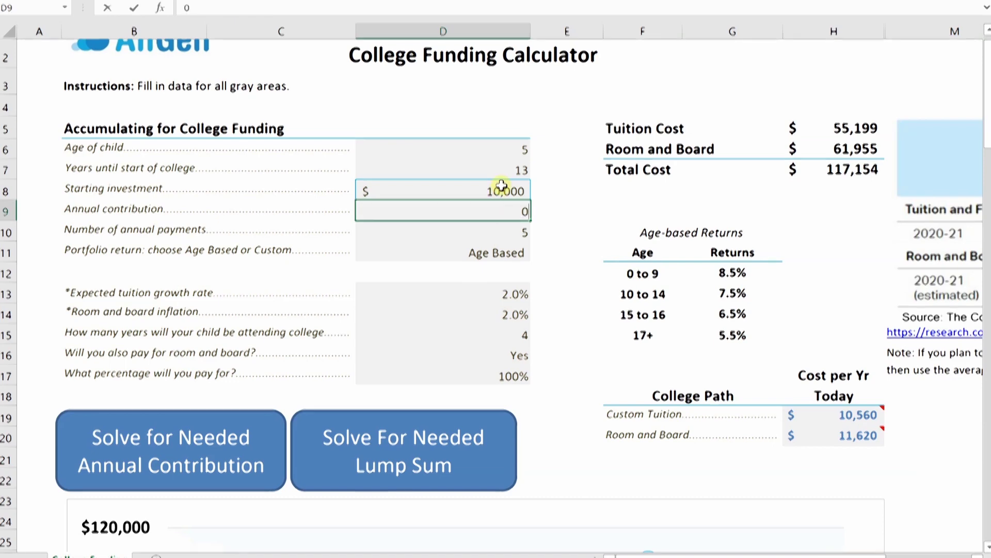
left_click(502, 184)
type("0")
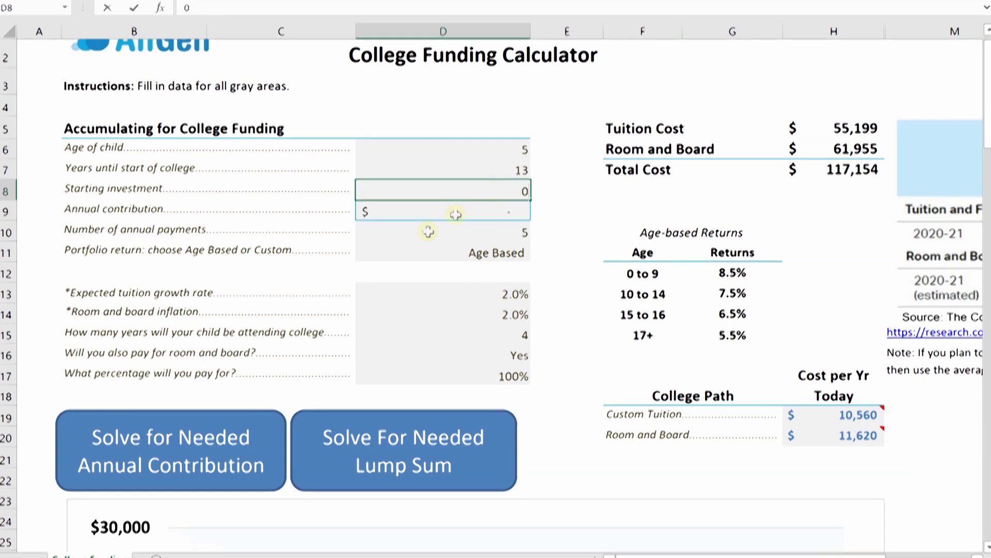
left_click(549, 207)
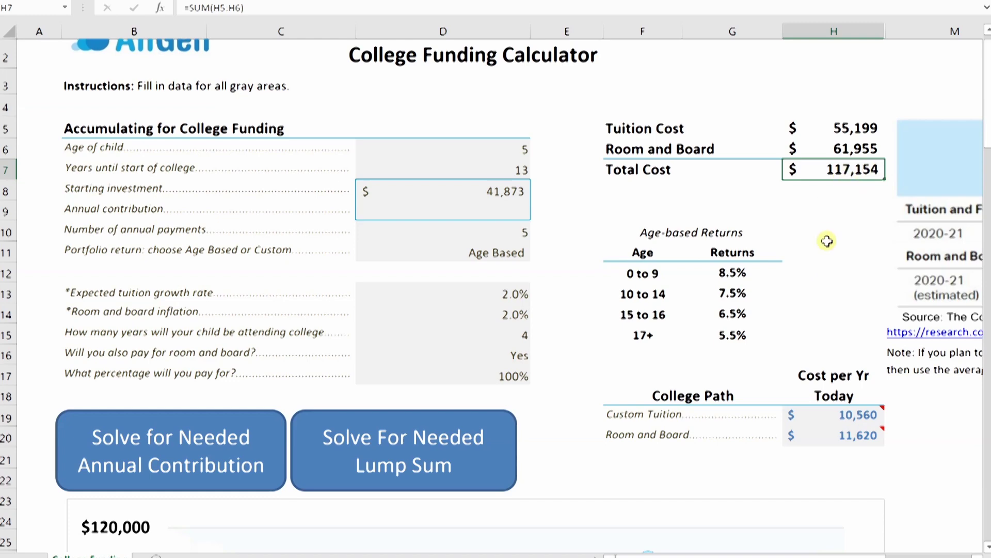
- Examine the investment balance chart, including the amount at high school graduation, and return to the calculator inputs
left_click_drag(989, 127, 988, 183)
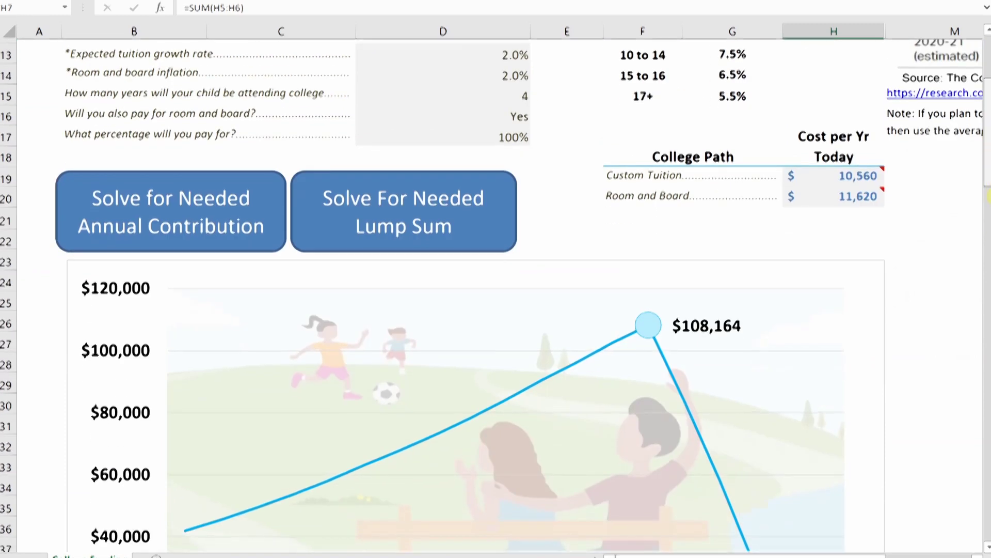
scroll(981, 393, "down", 3)
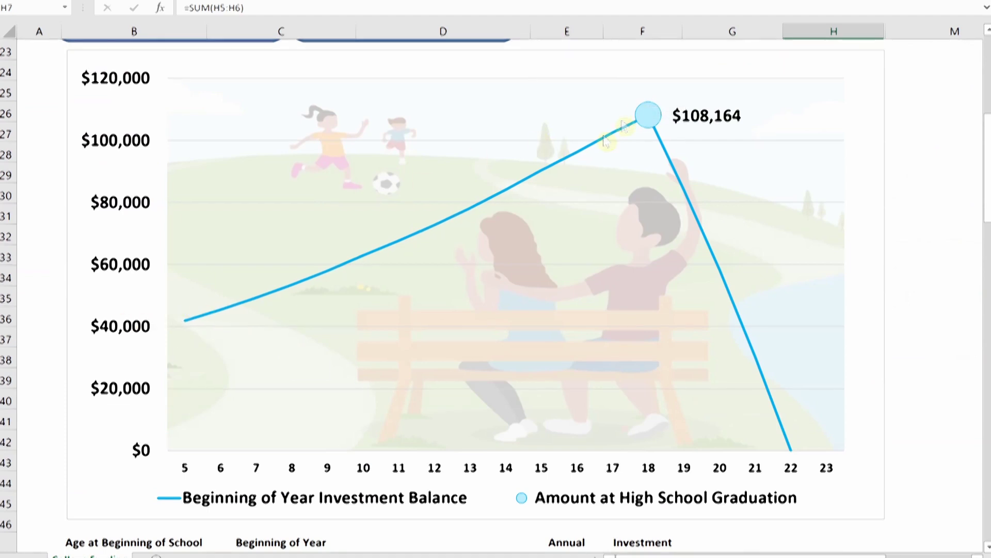
mouse_move(652, 114)
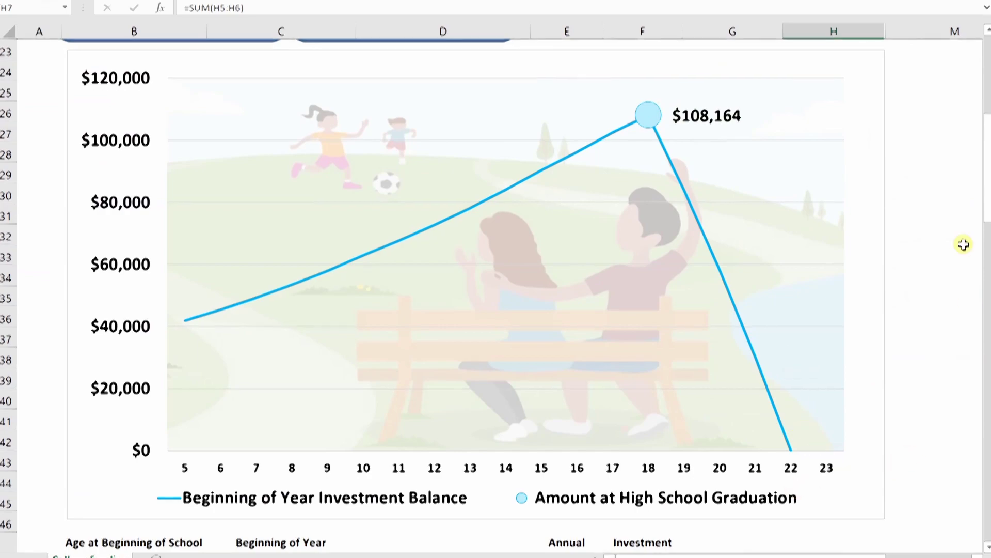
left_click_drag(986, 219, 987, 111)
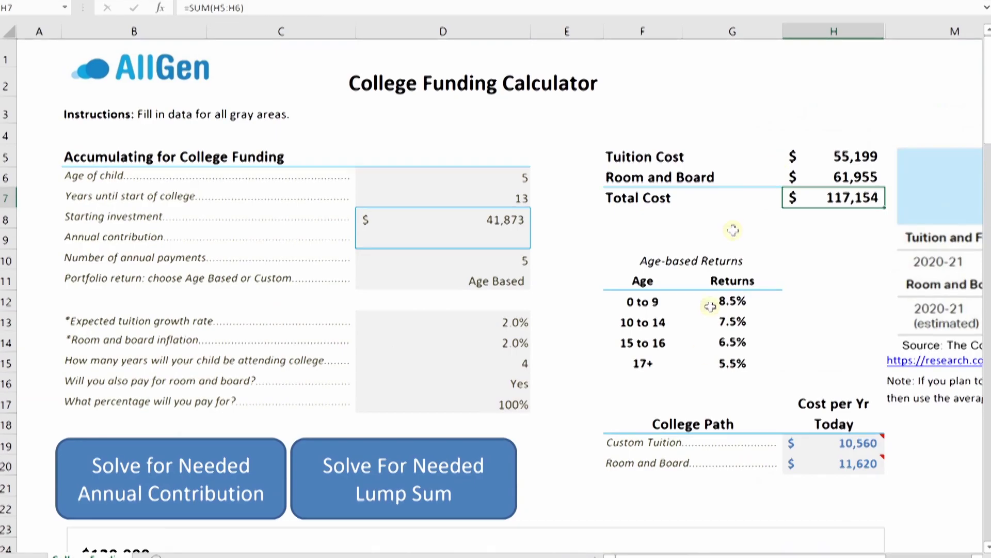